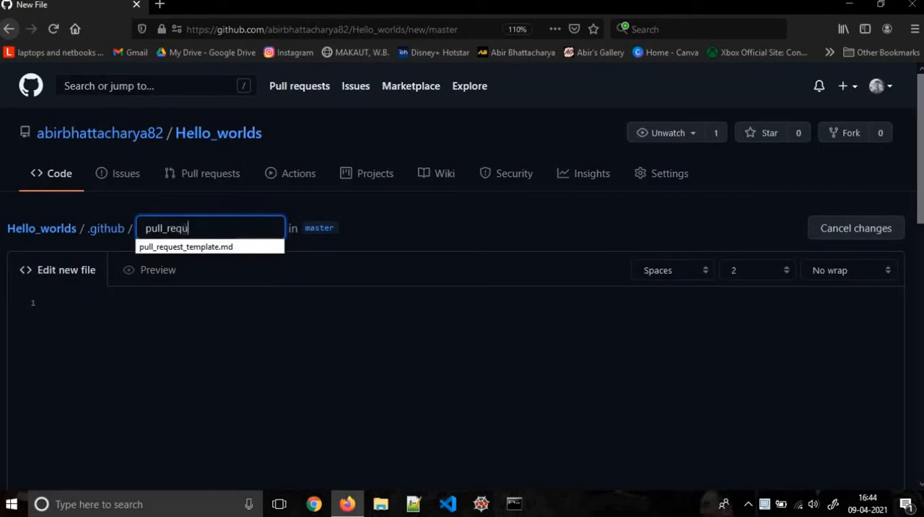
# Name the new file in the .github folder pull_request_template.md and start editing its empty content
pyautogui.press('Down')
pyautogui.press('Return')
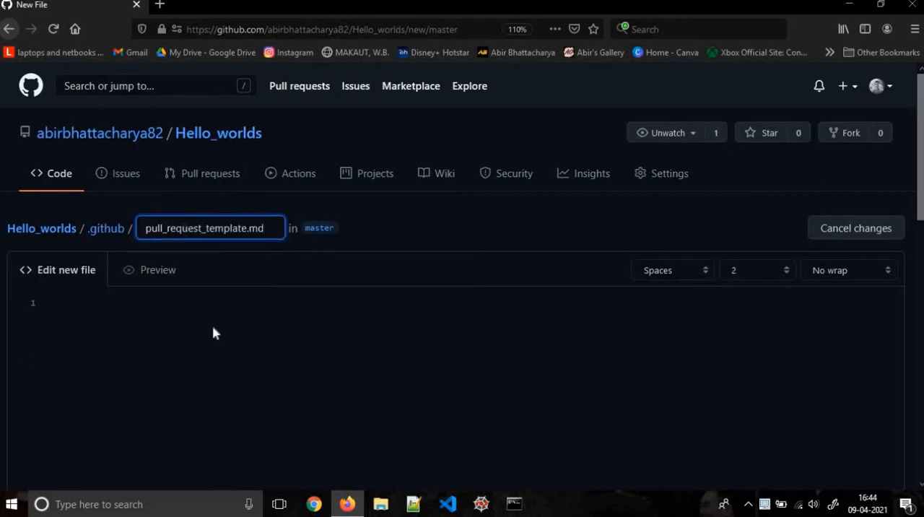
pyautogui.click(214, 333)
pyautogui.scroll(-1, 213, 333)
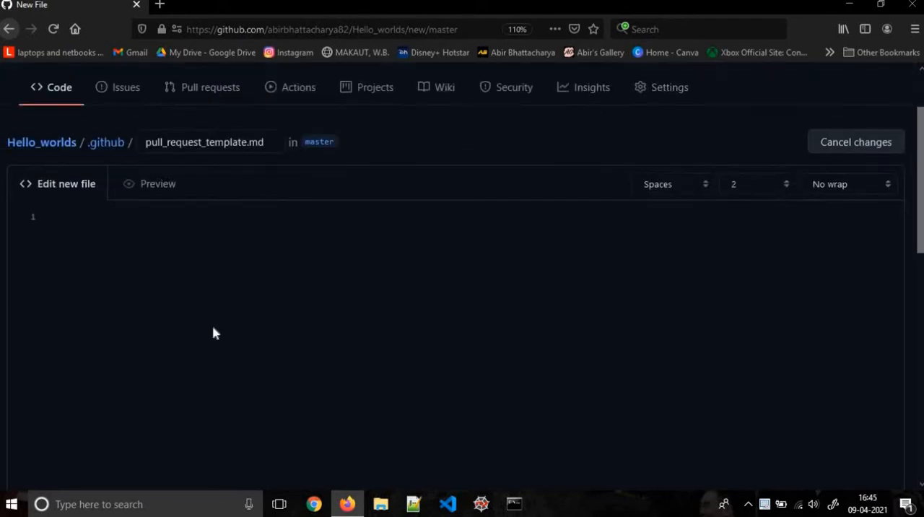
pyautogui.scroll(1, 214, 333)
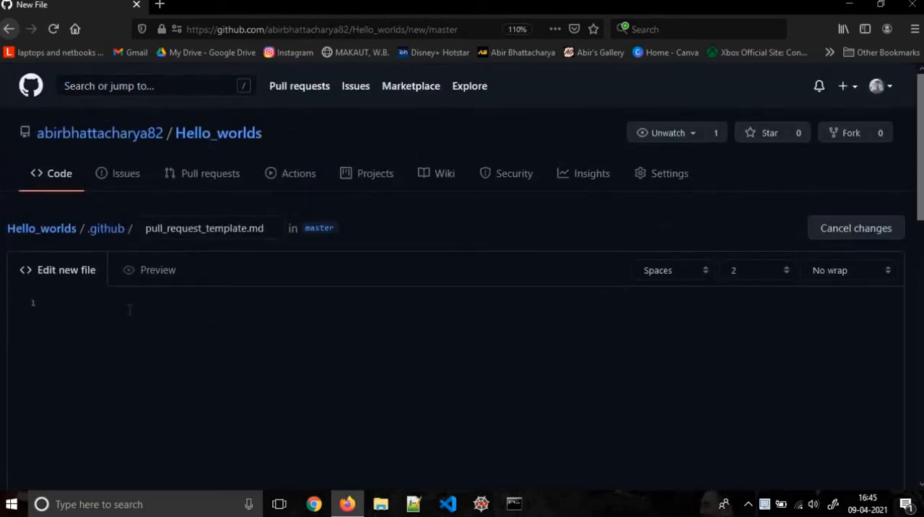
# Write the level-two Markdown heading "## Issue Number:" on the first line of the template
pyautogui.write('## Isue')
pyautogui.press('BackSpace')
pyautogui.press('BackSpace')
pyautogui.press('BackSpace')
pyautogui.write('s')
pyautogui.write('ue Ni')
pyautogui.press('BackSpace')
pyautogui.write('umber:')
pyautogui.press('Return')
# Add the bullet "- Here Goes the Issue Number with a '#'" under the Issue Number heading
pyautogui.write('- Herer')
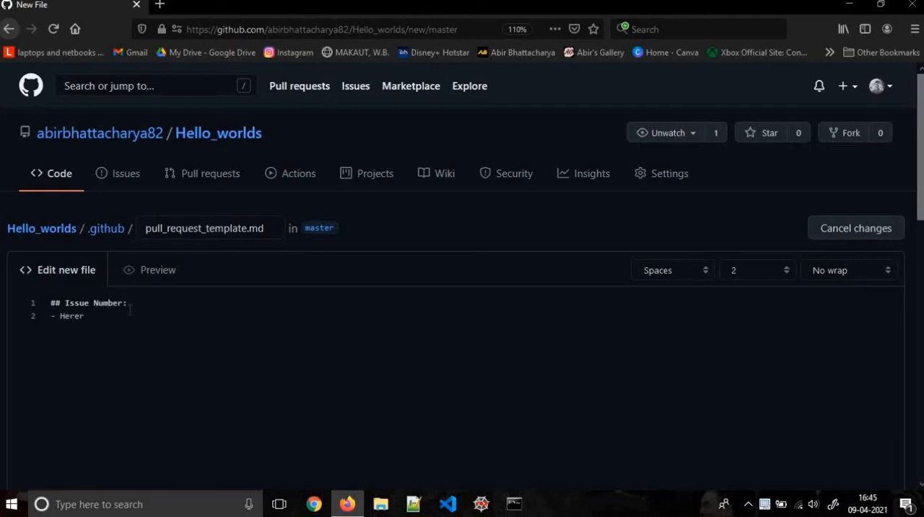
pyautogui.write('Goes yje')
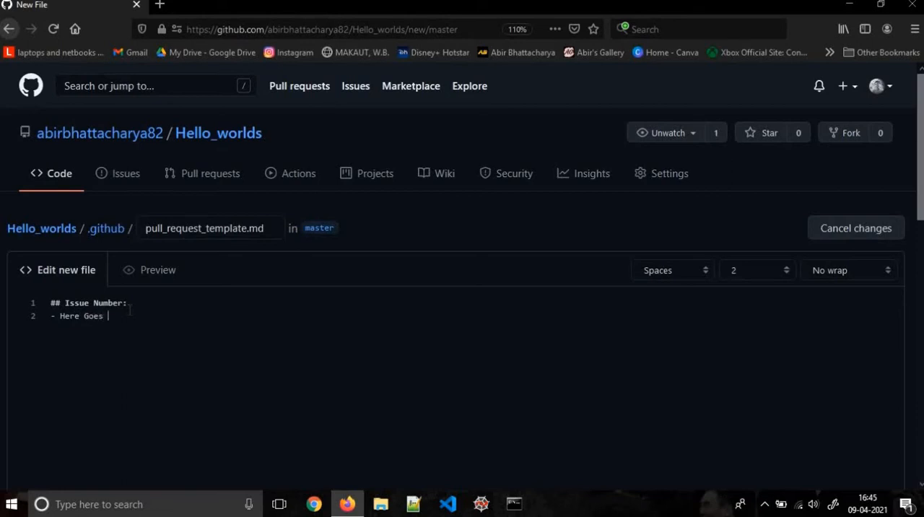
pyautogui.press('BackSpace')
pyautogui.press('BackSpace')
pyautogui.press('BackSpace')
pyautogui.write('the Issue Number')
pyautogui.press('Return')
pyautogui.press('BackSpace')
pyautogui.press('BackSpace')
pyautogui.press('BackSpace')
pyautogui.write("with a '#'")
# Add a dashed divider line below the Issue Number section, preview the file, and return to editing
pyautogui.press('Return')
pyautogui.write('------------------------------------------------')
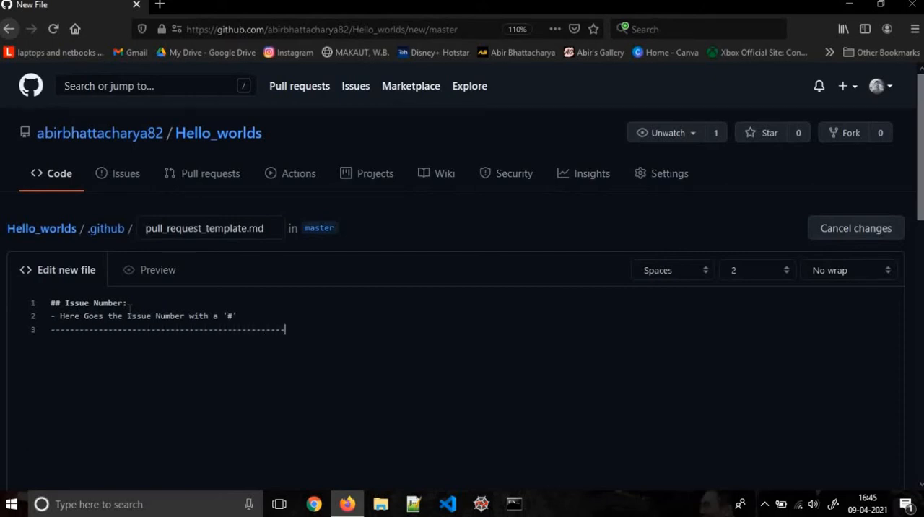
pyautogui.click(148, 268)
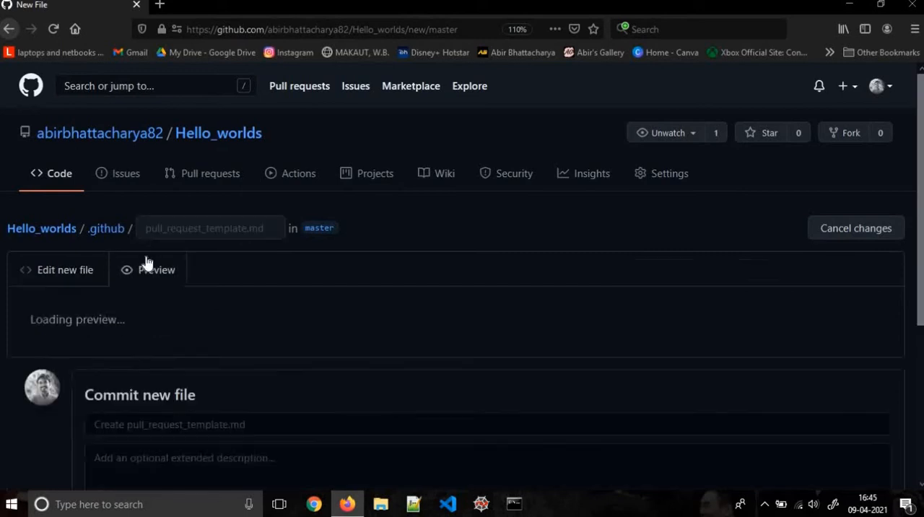
pyautogui.click(81, 270)
pyautogui.click(333, 341)
# Add the heading "## Issue Description:" on a new line below the first divider
pyautogui.press('Return')
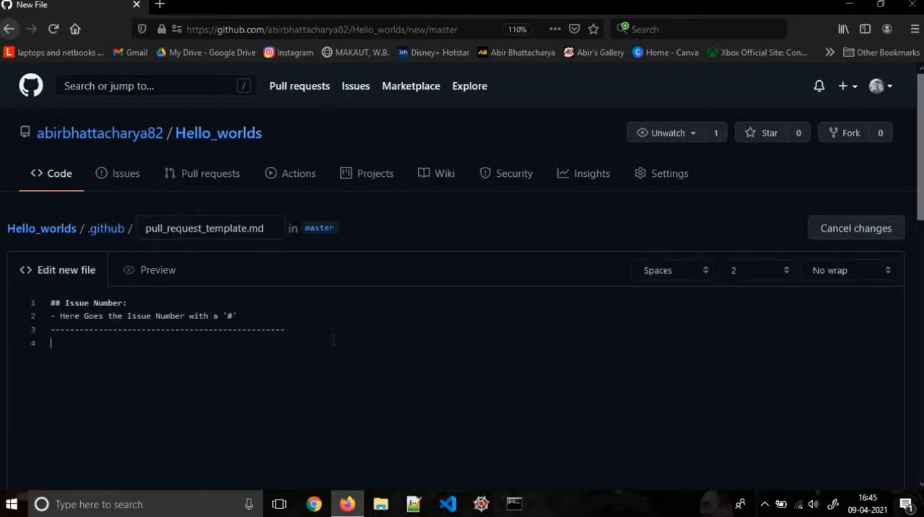
pyautogui.write('## Issue Descripti')
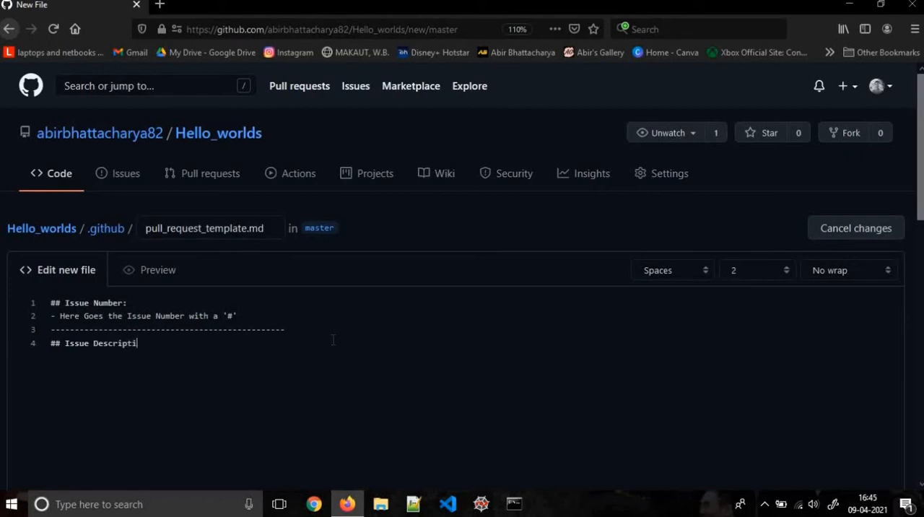
pyautogui.write('on:')
pyautogui.press('Return')
# Add the bullet "- Describe the Issue fixed here" under the Issue Description heading
pyautogui.write('- Describe the Issue fied')
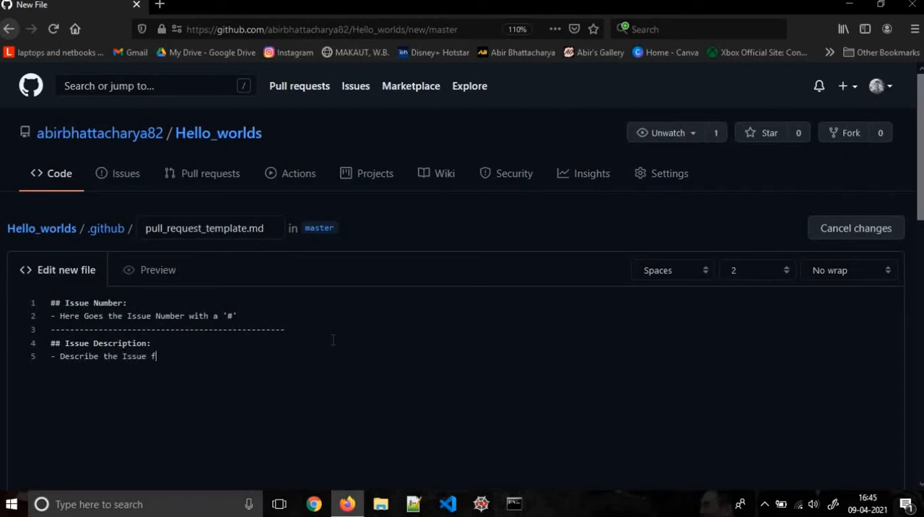
pyautogui.press('BackSpace')
pyautogui.press('BackSpace')
pyautogui.write('xed here')
# Close the Issue Description section with a dashed divider line and check the rendered preview before resuming editing
pyautogui.press('Return')
pyautogui.write('--------------------------------------------------')
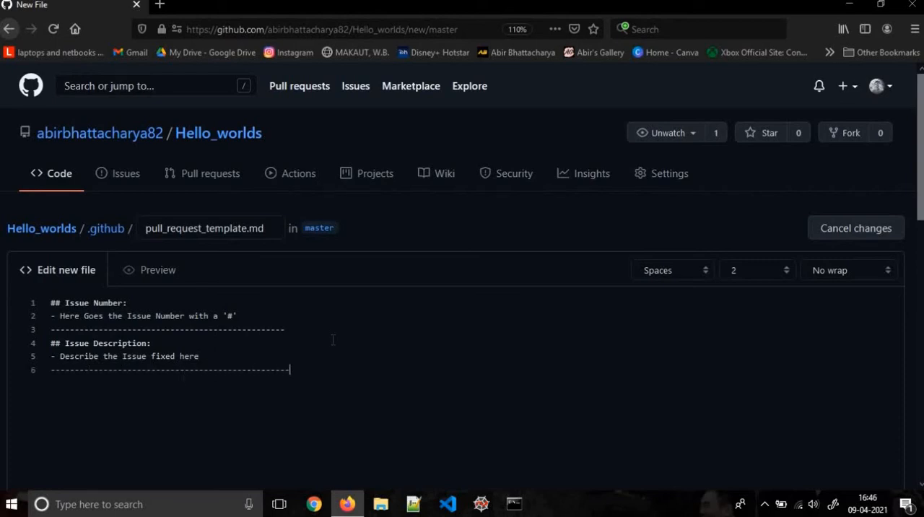
pyautogui.click(150, 273)
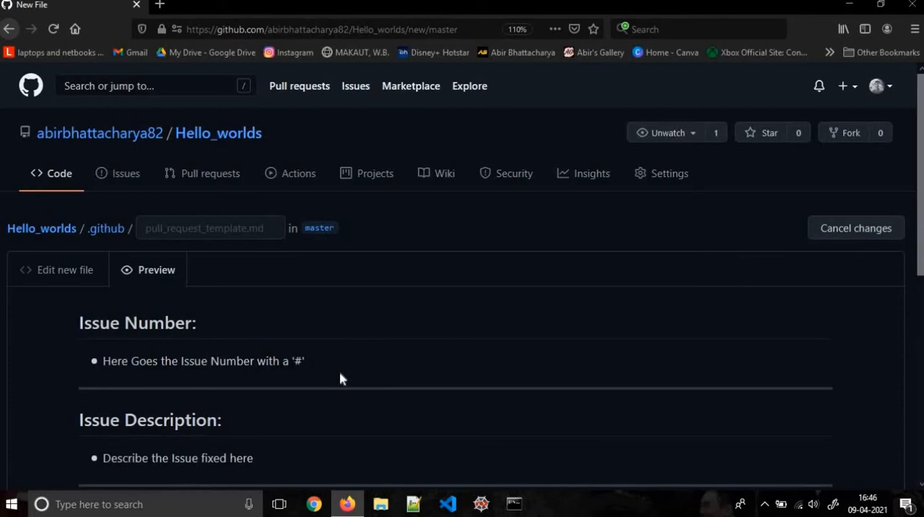
pyautogui.click(32, 270)
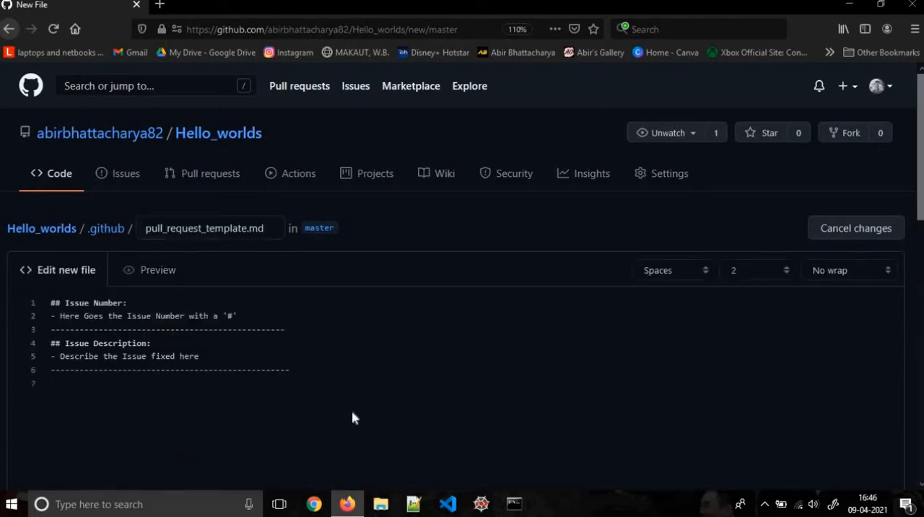
# Add the heading "## Additional Informmation (Optional)" below the Issue Description section's divider
pyautogui.write('## Additional Informmat')
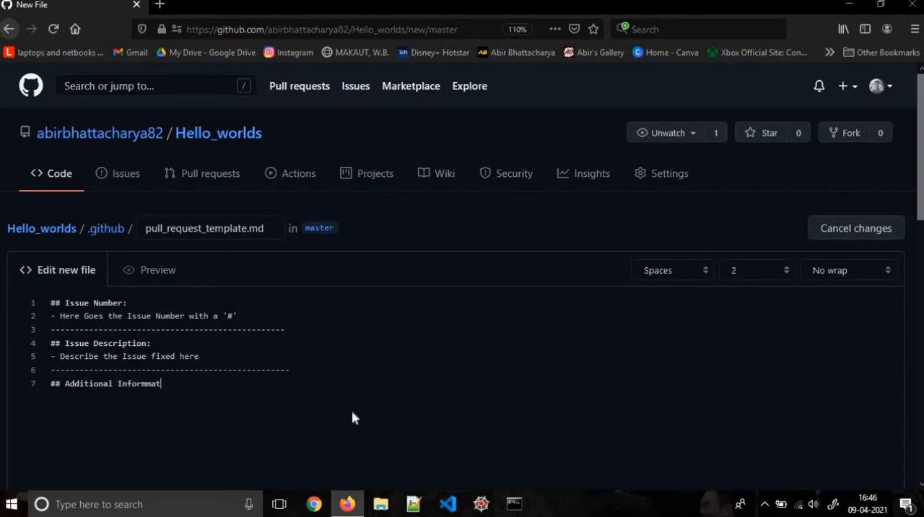
pyautogui.write('ion (Optional)')
pyautogui.press('Return')
# Add the bullet "- Here goes the Additional Information" under the optional information heading
pyautogui.write('- Here goes the A')
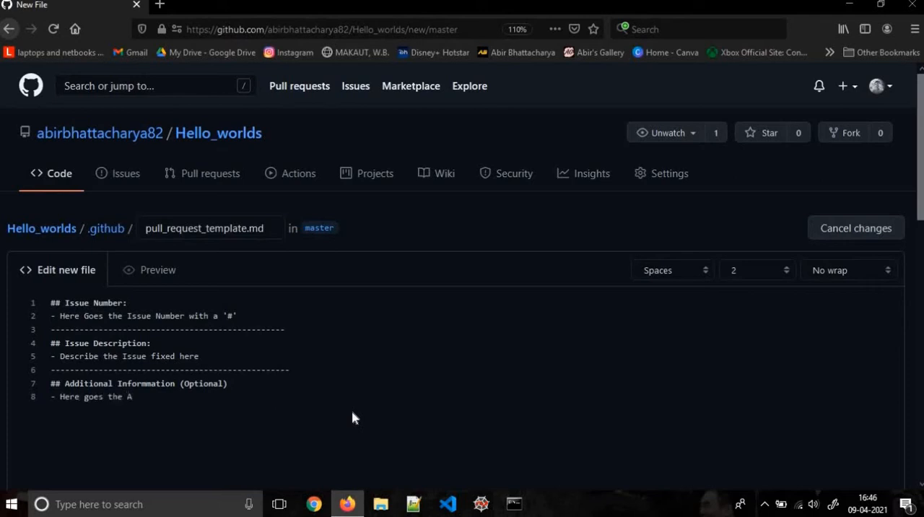
pyautogui.write('dditional Informatu')
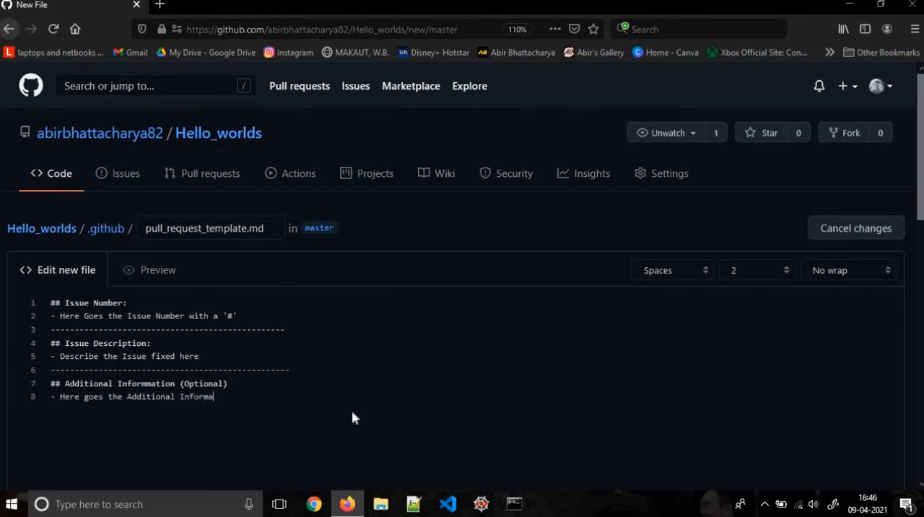
pyautogui.press('BackSpace')
pyautogui.press('BackSpace')
pyautogui.write('tion ')
pyautogui.write('----------------------------------------')
pyautogui.write('-----------')
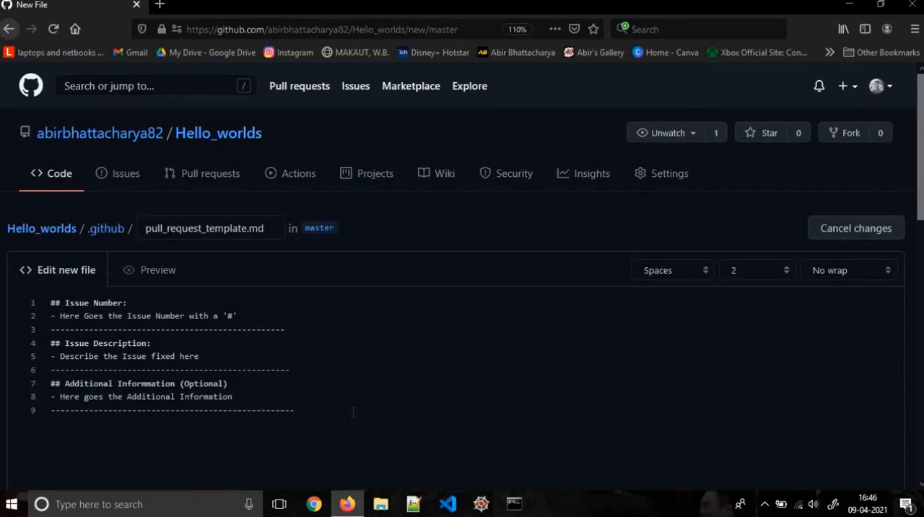
# Add a dashed divider line below the additional information bullet, review the rendered sections in preview, and return to editing
pyautogui.click(158, 272)
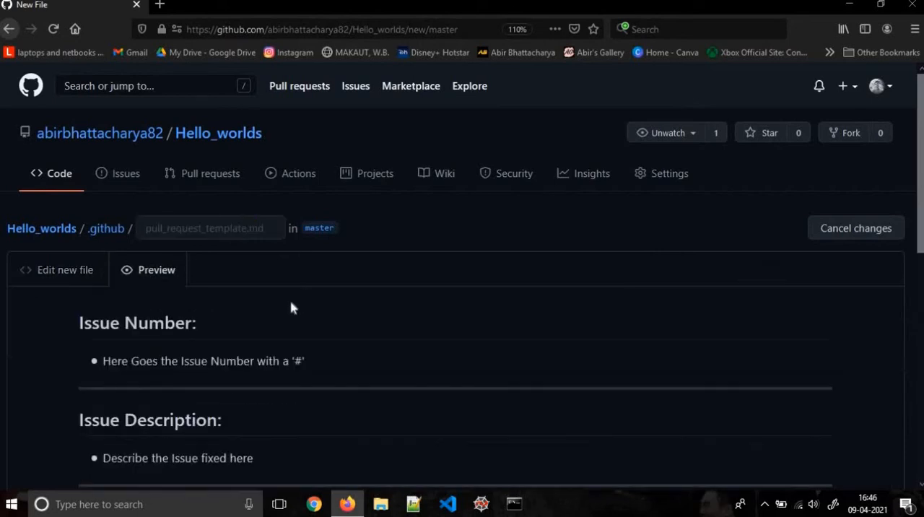
pyautogui.scroll(-3, 291, 308)
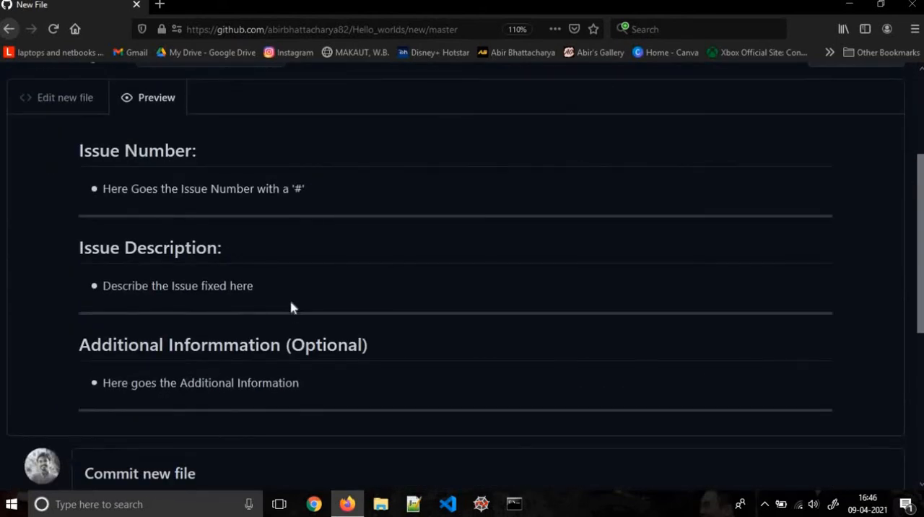
pyautogui.scroll(3, 291, 307)
pyautogui.click(78, 270)
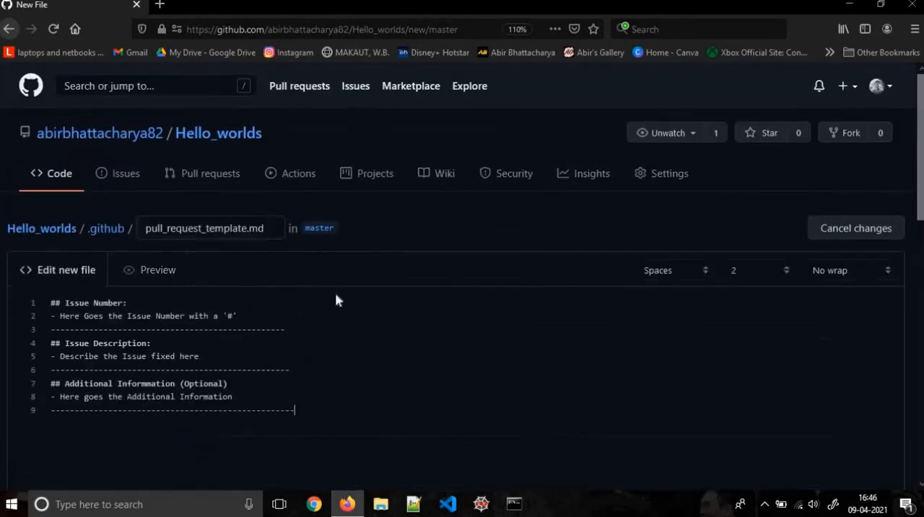
# Add the heading "## Checklist" on a new line at the end of the template
pyautogui.press('Return')
pyautogui.write('## Checklist')
pyautogui.press('Return')
# Add two unchecked task items, "Testing" and "Documentation", under the Checklist heading
pyautogui.write('-')
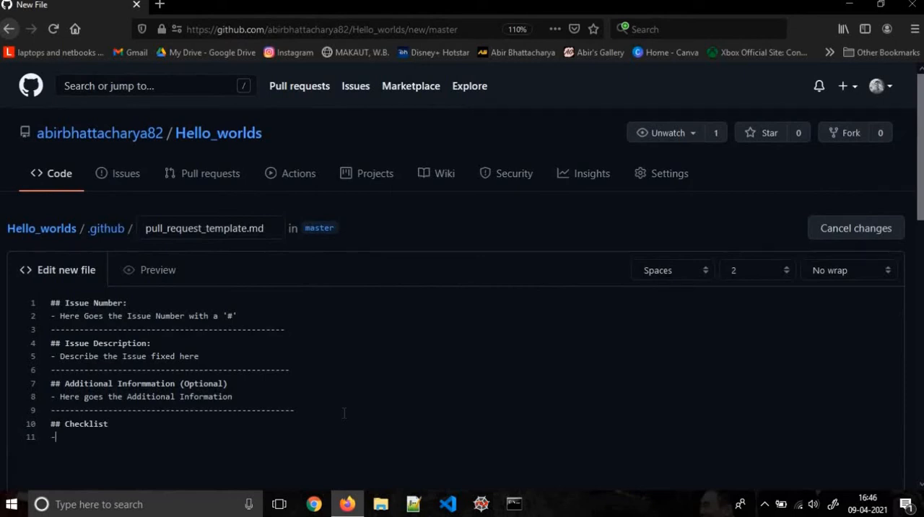
pyautogui.write(' [ ] Testing')
pyautogui.press('Return')
pyautogui.write('C')
pyautogui.press('BackSpace')
pyautogui.write('Documentation')
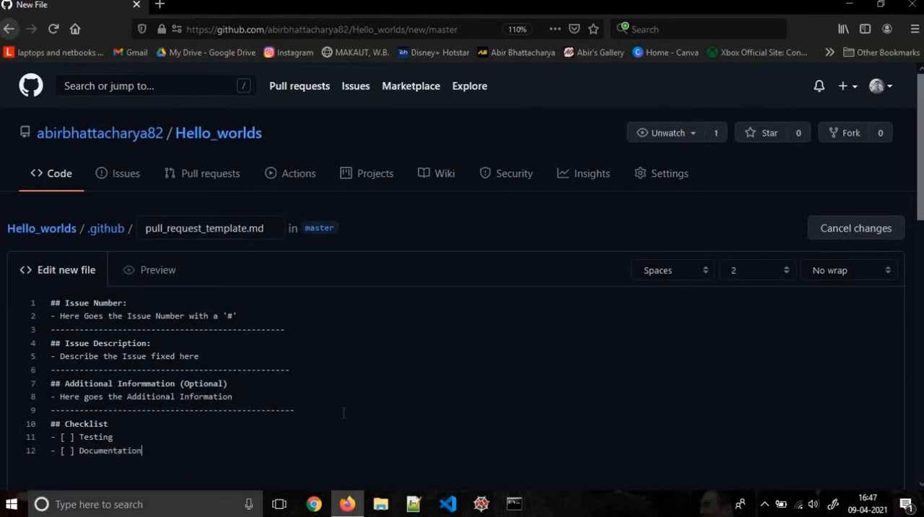
# Add a third unchecked task item reading "Read the [Rules and Guidelines](Guidelines.md)"
pyautogui.press('Return')
pyautogui.write('Read the [Rules a')
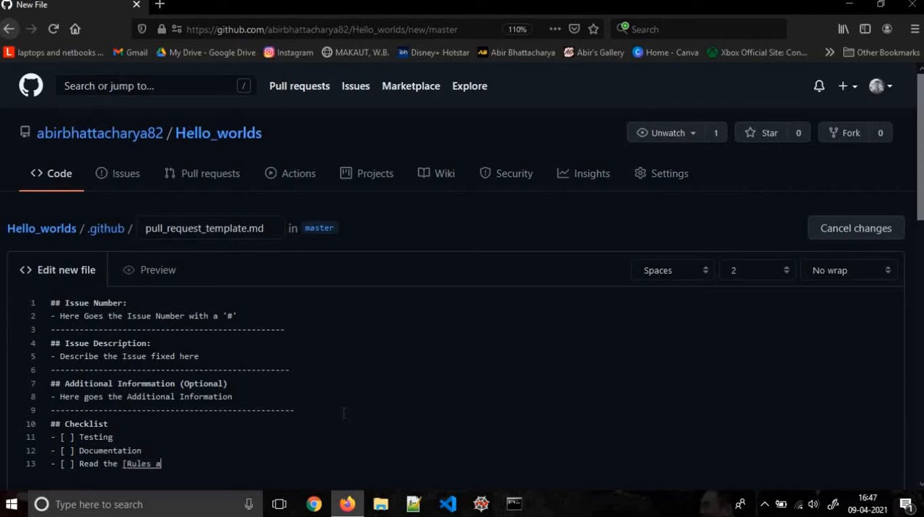
pyautogui.write('nd Guidelines')
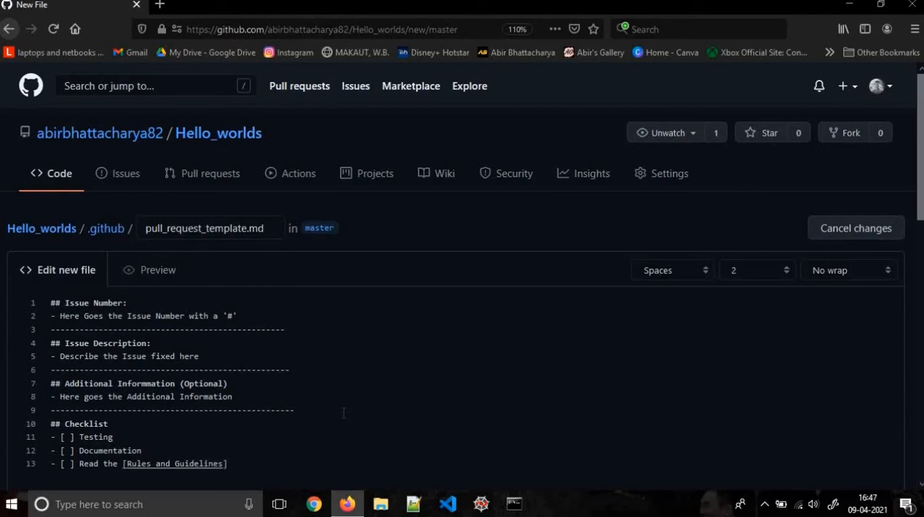
pyautogui.write('](Guidelines.md)')
# Add a dashed divider line below the checklist in place of another task item
pyautogui.press('Return')
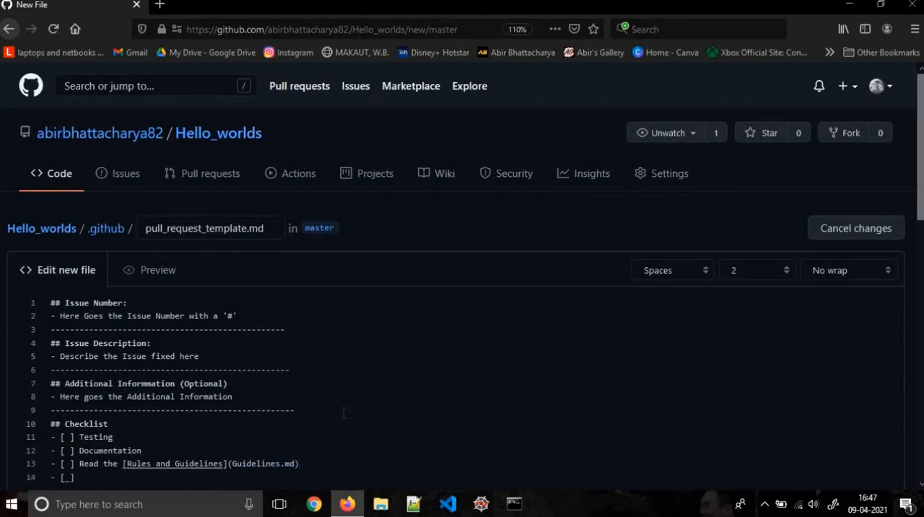
pyautogui.press('BackSpace')
pyautogui.press('BackSpace')
pyautogui.press('BackSpace')
pyautogui.press('BackSpace')
pyautogui.write('---------------------------------------------------')
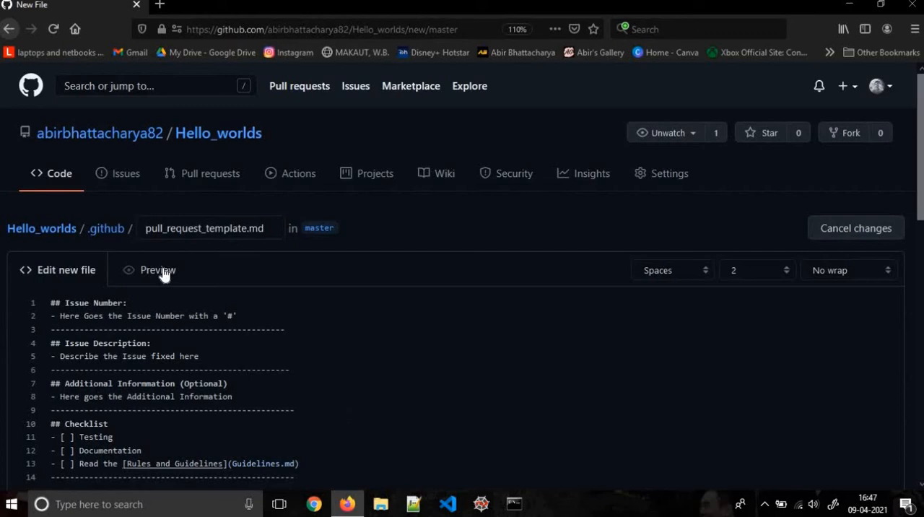
# Preview the template and test the Rules and Guidelines link in a new browser tab, closing that tab when done
pyautogui.click(161, 271)
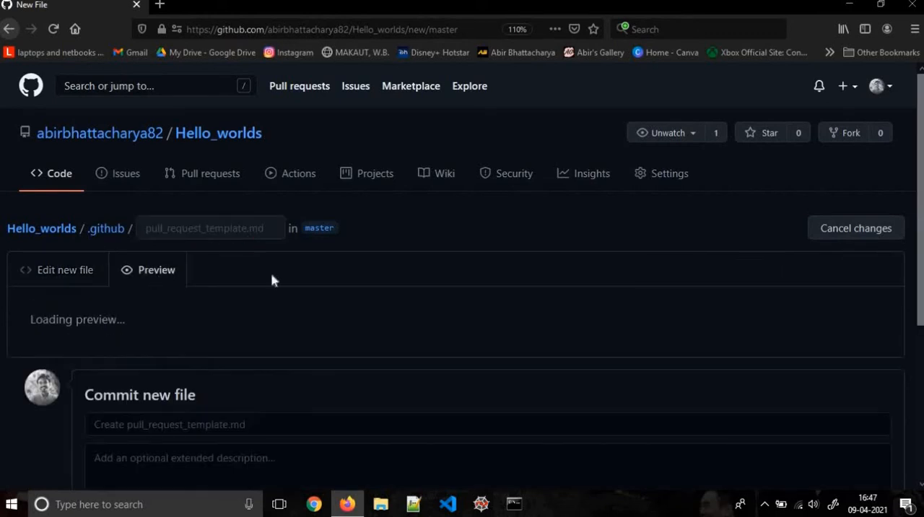
pyautogui.scroll(-5, 262, 332)
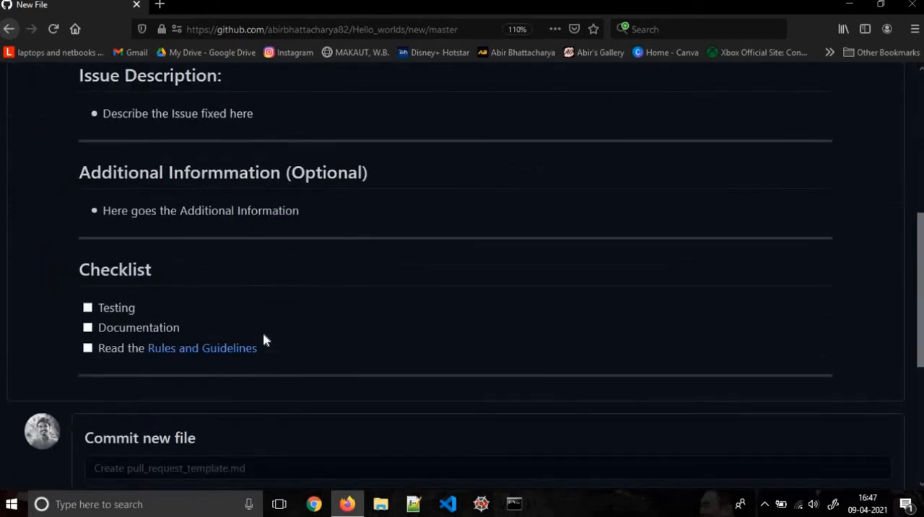
pyautogui.rightClick(212, 349)
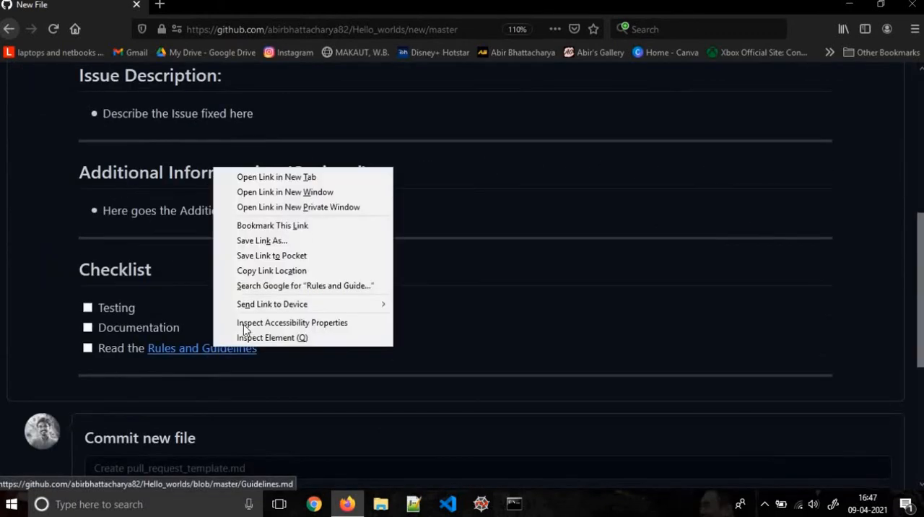
pyautogui.click(300, 178)
pyautogui.click(249, 6)
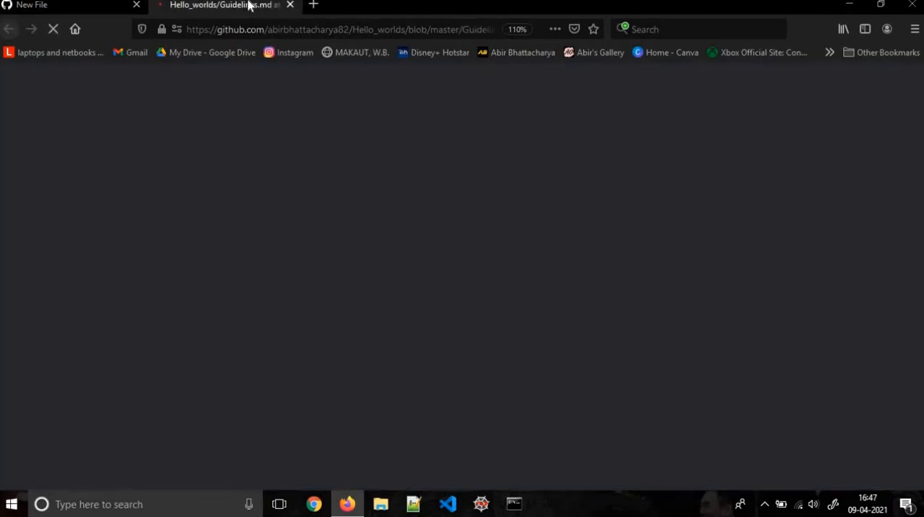
pyautogui.click(289, 5)
pyautogui.scroll(5, 310, 365)
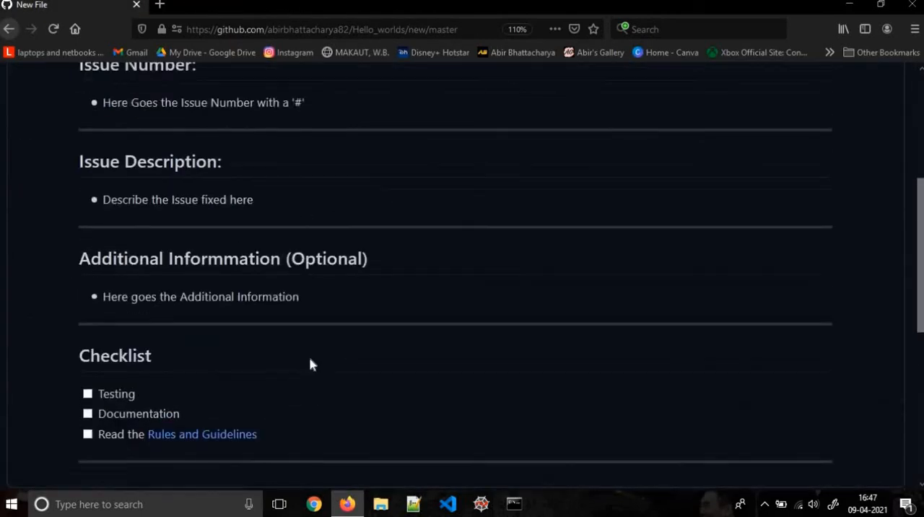
# Return to editing and add the heading "## Screenshots:" below the checklist's divider
pyautogui.click(65, 184)
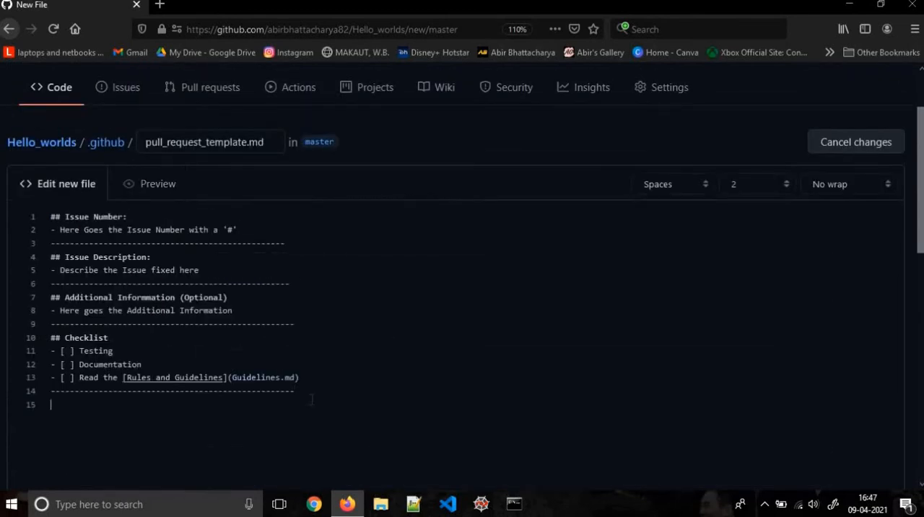
pyautogui.write('## Screenshots:')
pyautogui.press('Return')
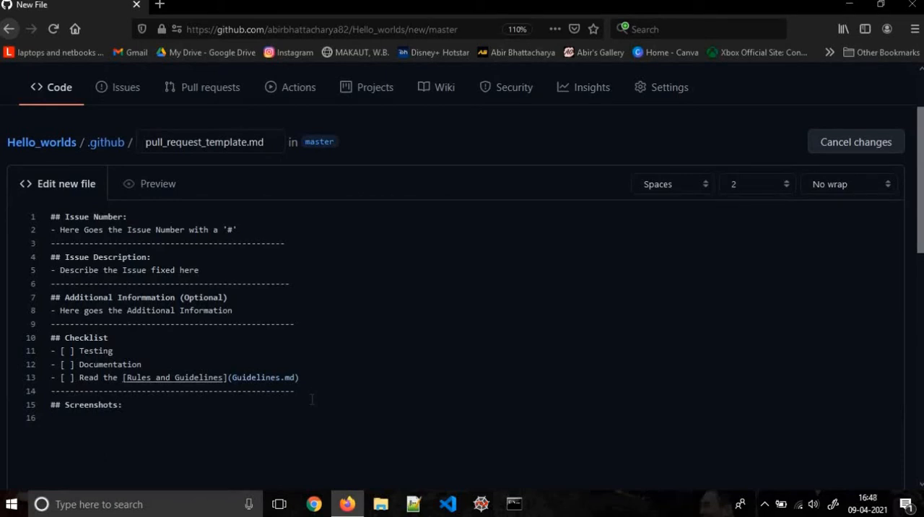
# Add the table header row "Earlier Output | Current Output" below the Screenshots heading
pyautogui.write('O')
pyautogui.press('BackSpace')
pyautogui.write('Earlier Sc')
pyautogui.press('BackSpace')
pyautogui.press('BackSpace')
pyautogui.press('BackSpace')
pyautogui.write('Output')
pyautogui.write(' |')
pyautogui.write(' C')
pyautogui.write('urre')
pyautogui.write('Outp')
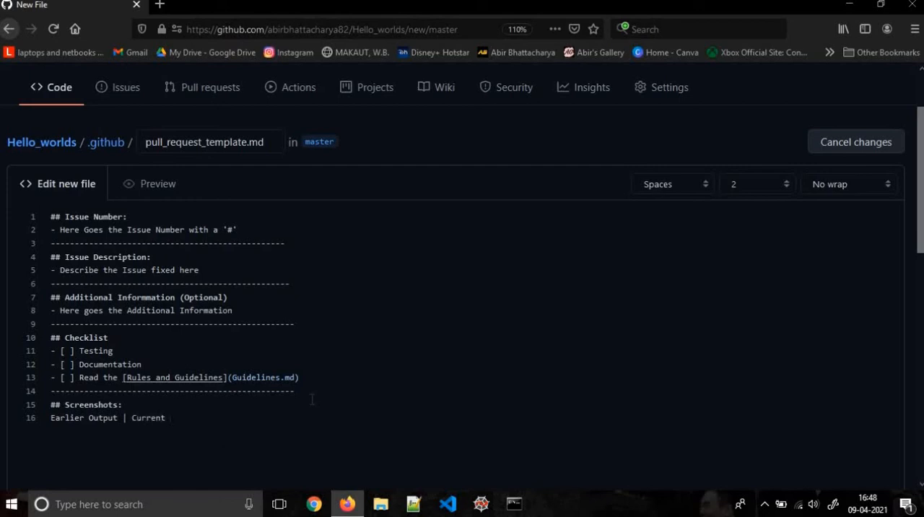
pyautogui.write('ut')
pyautogui.press('Return')
# Add a dashed separator row with a pipe between its two columns below the table header
pyautogui.write('---------------')
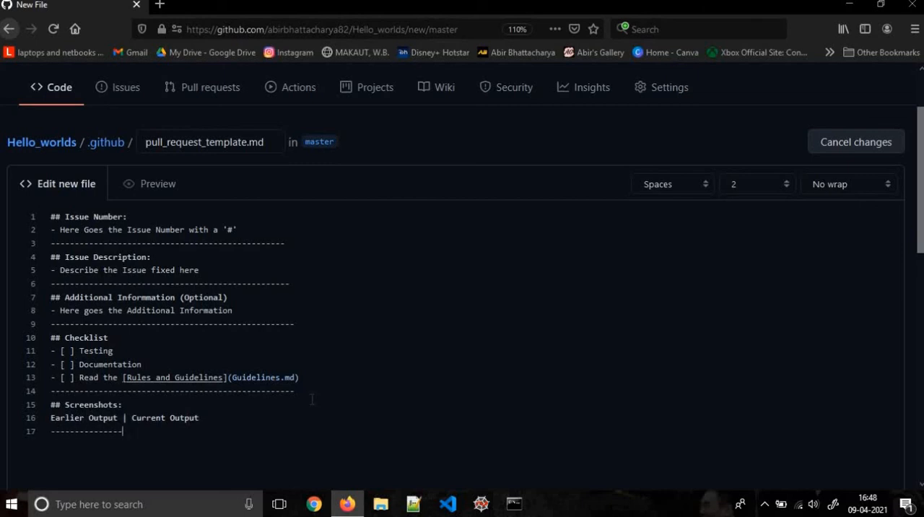
pyautogui.write('|---------------')
pyautogui.press('Return')
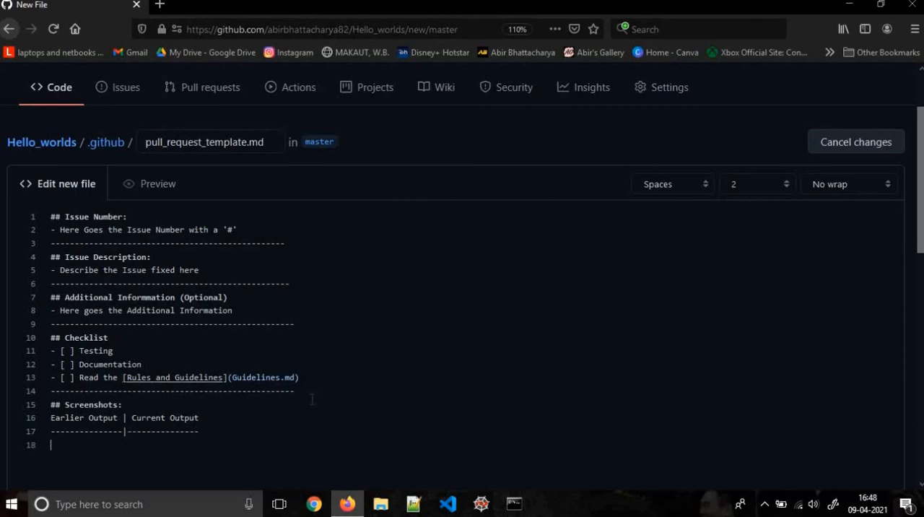
# Add a table row containing "Previous Screen" and "Current Screen", each formatted as inline code
pyautogui.write("'")
pyautogui.press('BackSpace')
pyautogui.write('~')
pyautogui.press('BackSpace')
pyautogui.write('`Pe')
pyautogui.press('BackSpace')
pyautogui.write('re')
pyautogui.write('vious S')
pyautogui.write('creen')
pyautogui.write('s')
pyautogui.write(' | `Curre')
pyautogui.write('n')
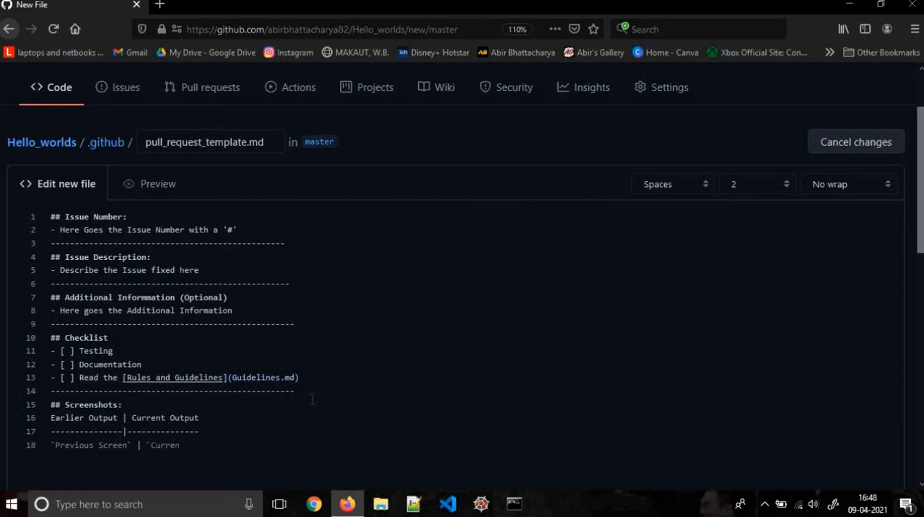
pyautogui.write('t Screen`')
pyautogui.press('Return')
# Preview the rendered template and check the table in its Screenshots section
pyautogui.click(146, 194)
pyautogui.scroll(-3, 350, 323)
pyautogui.scroll(-3, 350, 323)
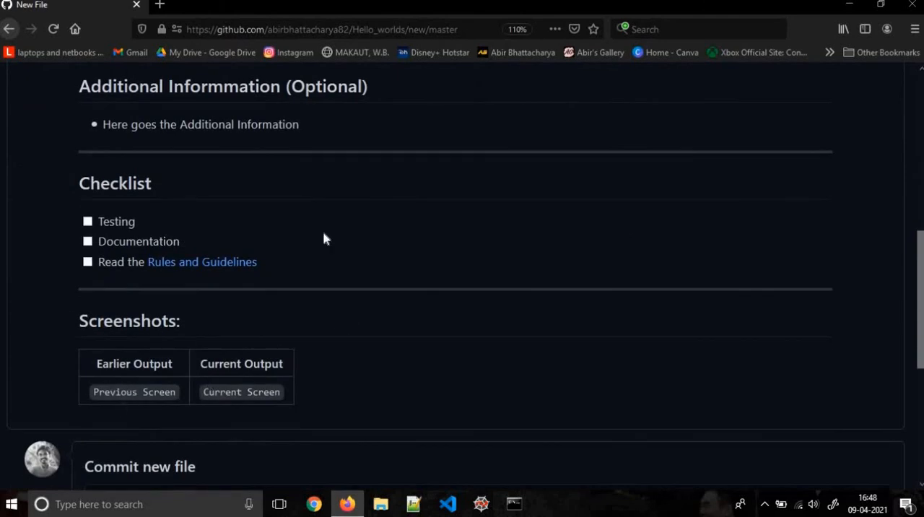
pyautogui.scroll(6, 323, 238)
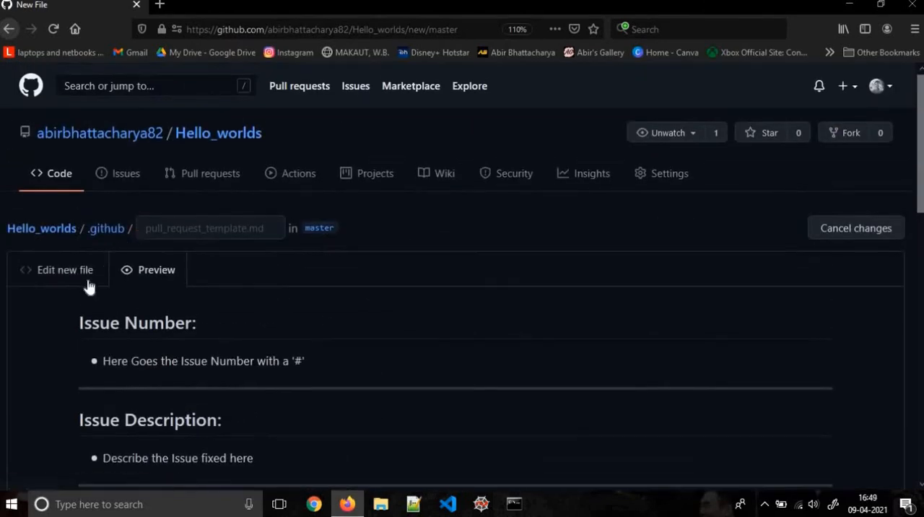
# Commit the new template file directly to the master branch and return to the Hello_worlds repository's main page
pyautogui.click(87, 284)
pyautogui.scroll(-5, 353, 363)
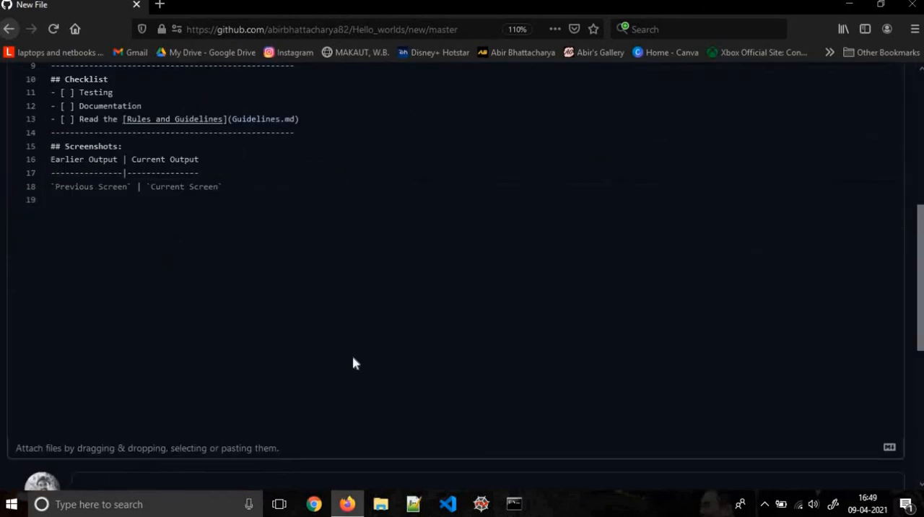
pyautogui.scroll(-5, 352, 363)
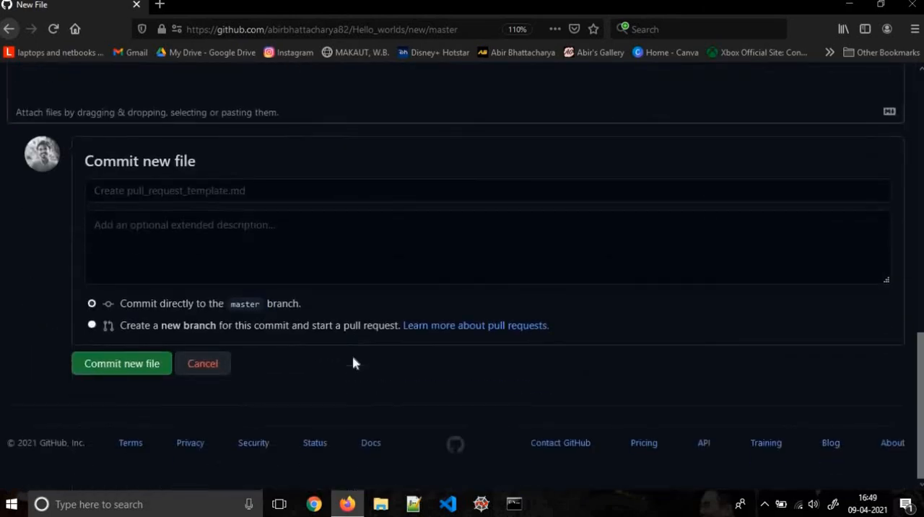
pyautogui.click(114, 368)
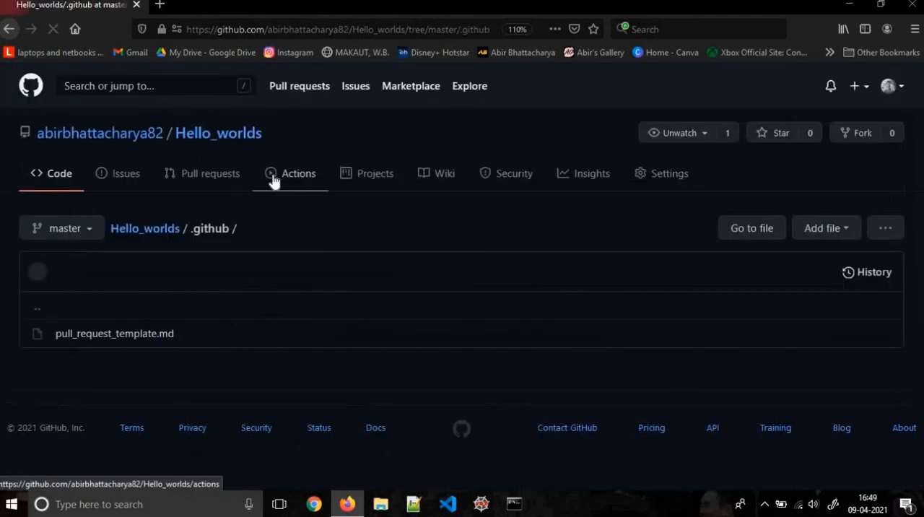
pyautogui.click(164, 229)
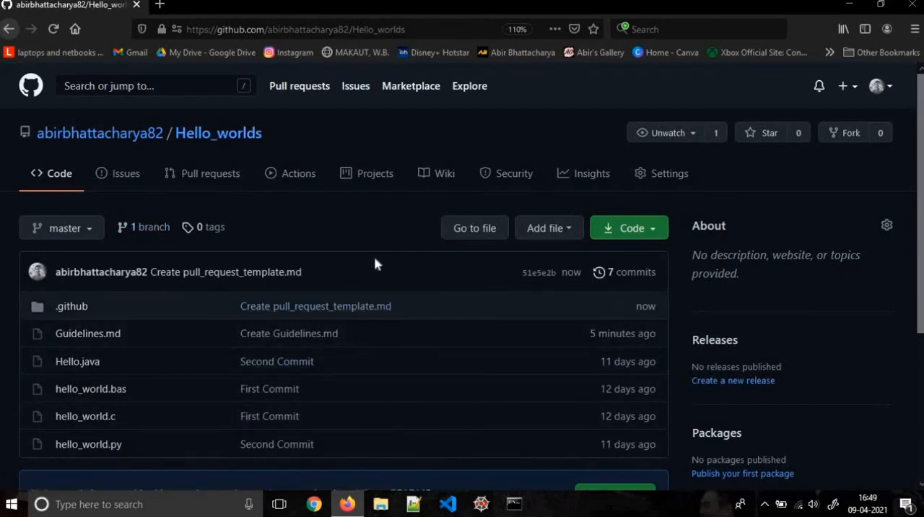
pyautogui.scroll(-2, 375, 264)
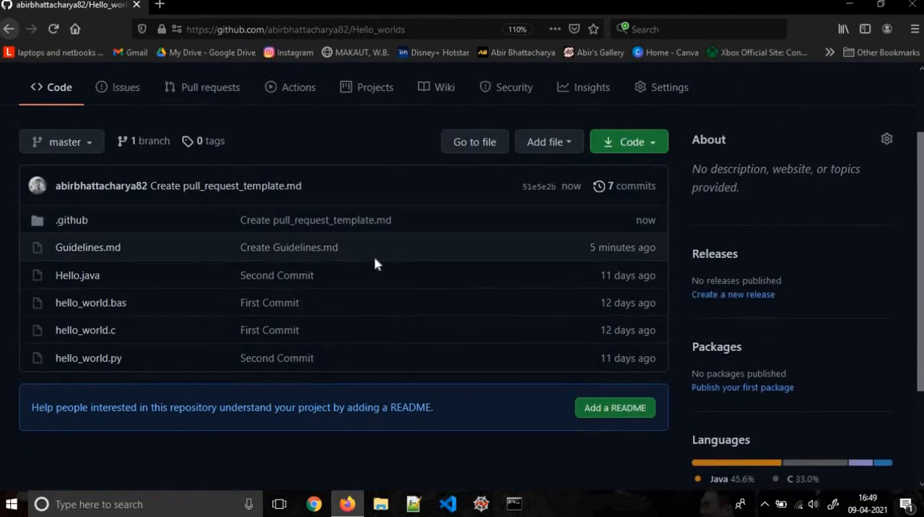